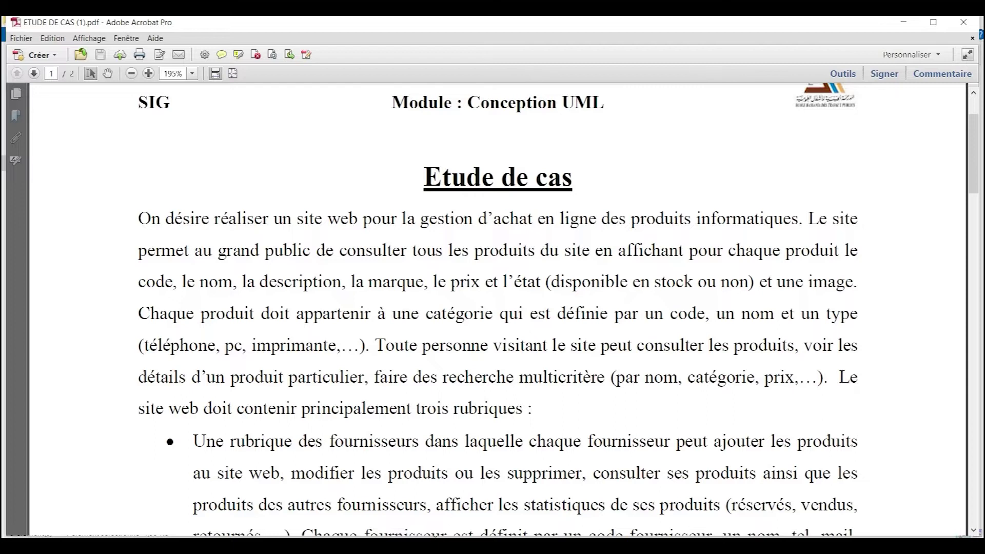
# Look through the open activity, use case, class, state-transition and sequence diagram PDFs and the case study document.
pyautogui.moveTo(428, 546)
pyautogui.click(404, 516)
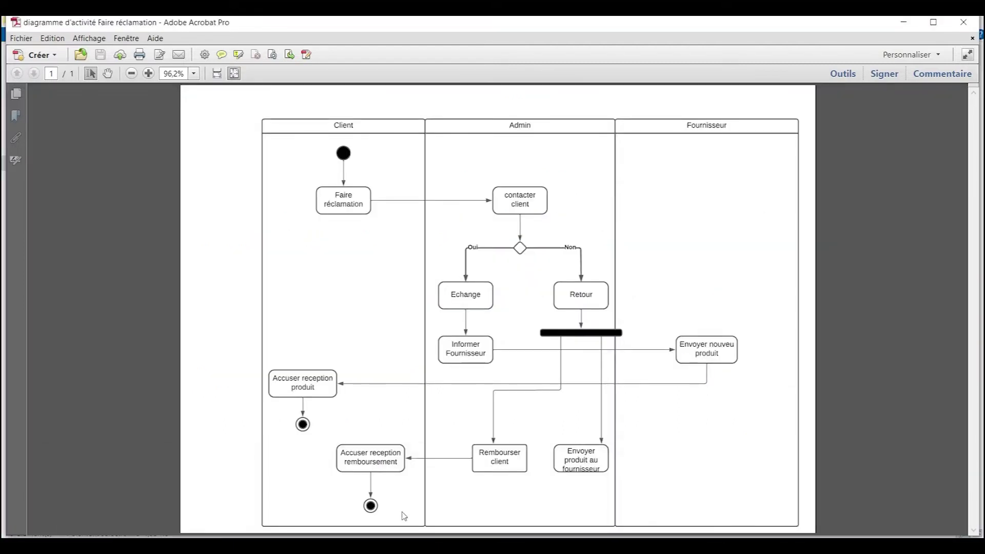
pyautogui.moveTo(429, 546)
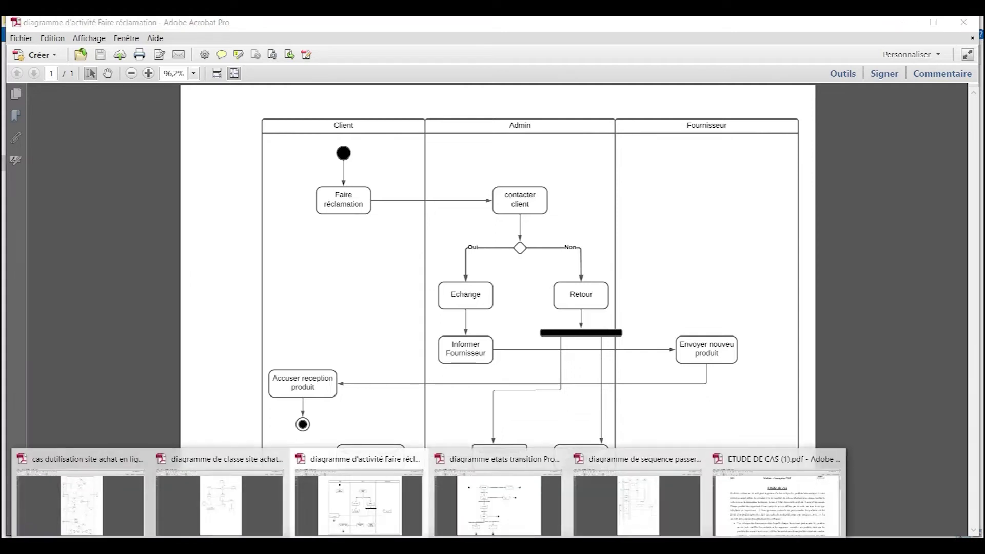
pyautogui.moveTo(162, 503)
pyautogui.moveTo(99, 509)
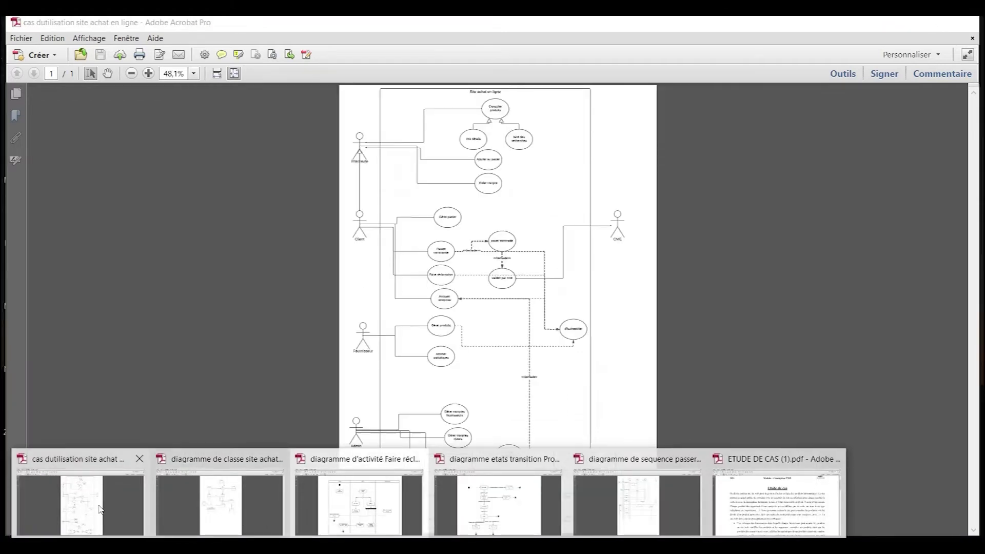
pyautogui.moveTo(225, 505)
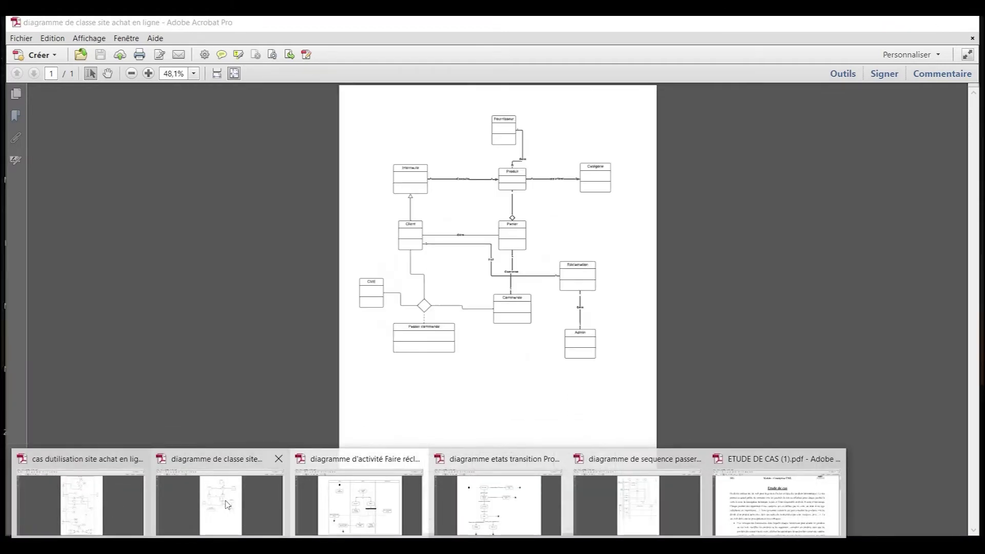
pyautogui.moveTo(489, 496)
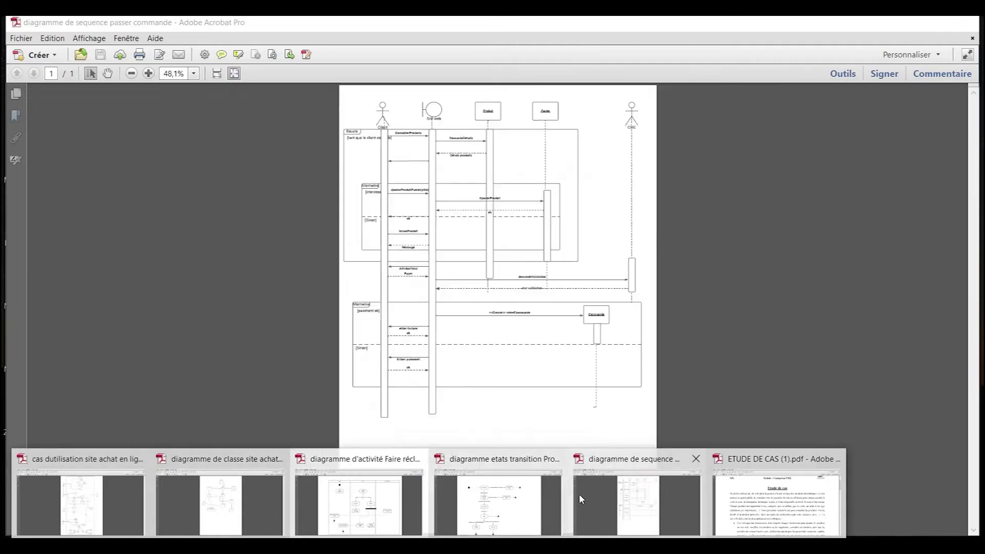
pyautogui.moveTo(748, 496)
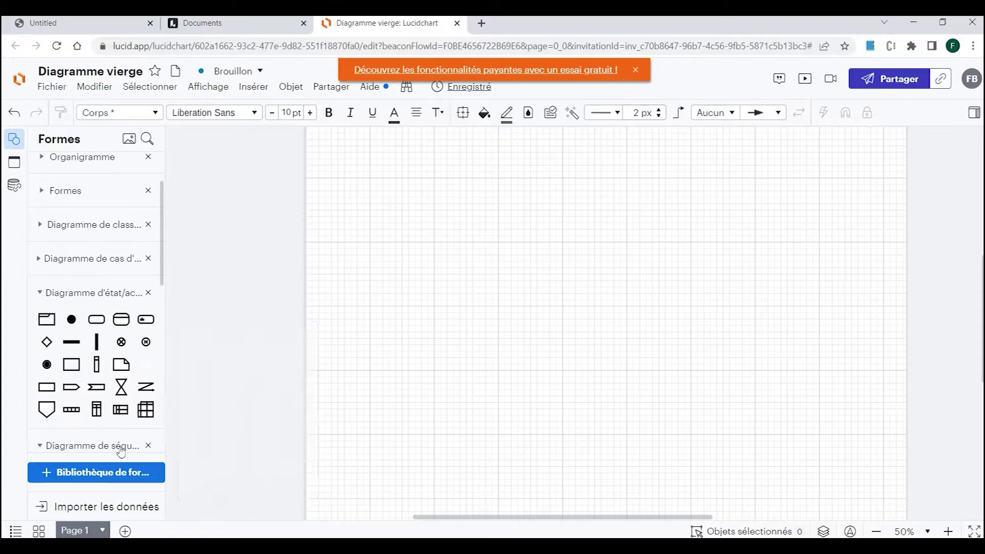
# In the blank Lucidchart document, add a vertical swimlane named "Client" and widen it.
pyautogui.moveTo(96, 364); pyautogui.dragTo(433, 340)
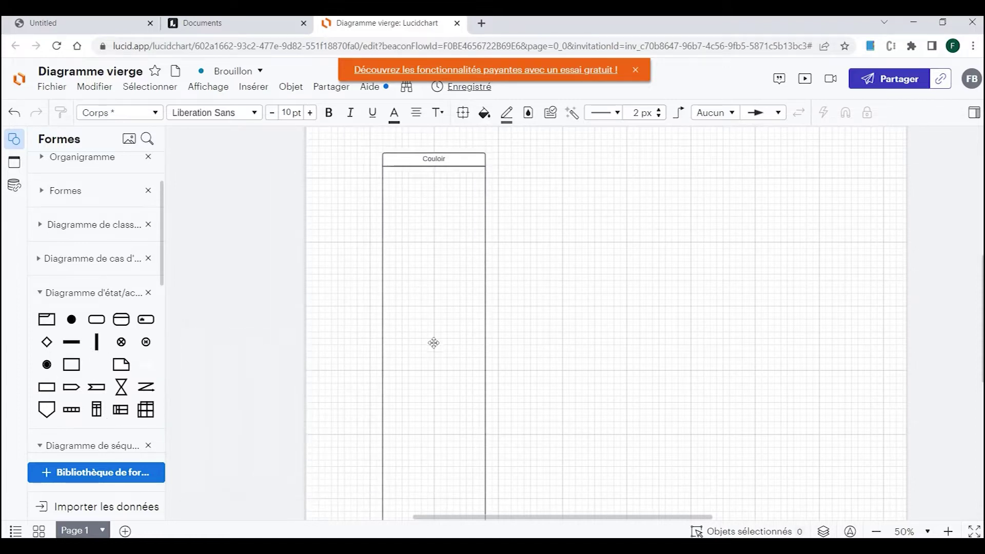
pyautogui.doubleClick(444, 154)
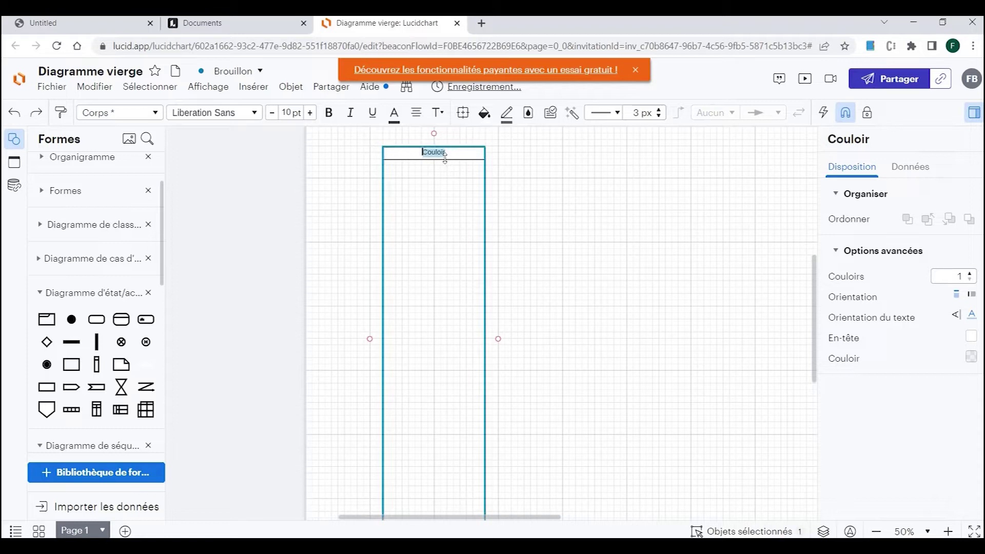
pyautogui.write('Client')
pyautogui.moveTo(485, 338); pyautogui.dragTo(534, 338)
pyautogui.hotkey('ctrl', 'z')
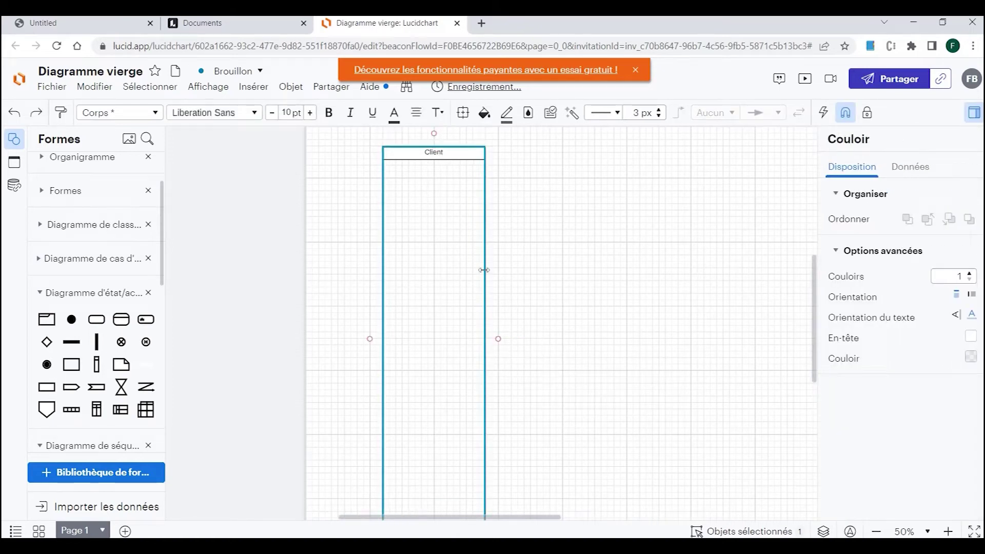
pyautogui.doubleClick(470, 153)
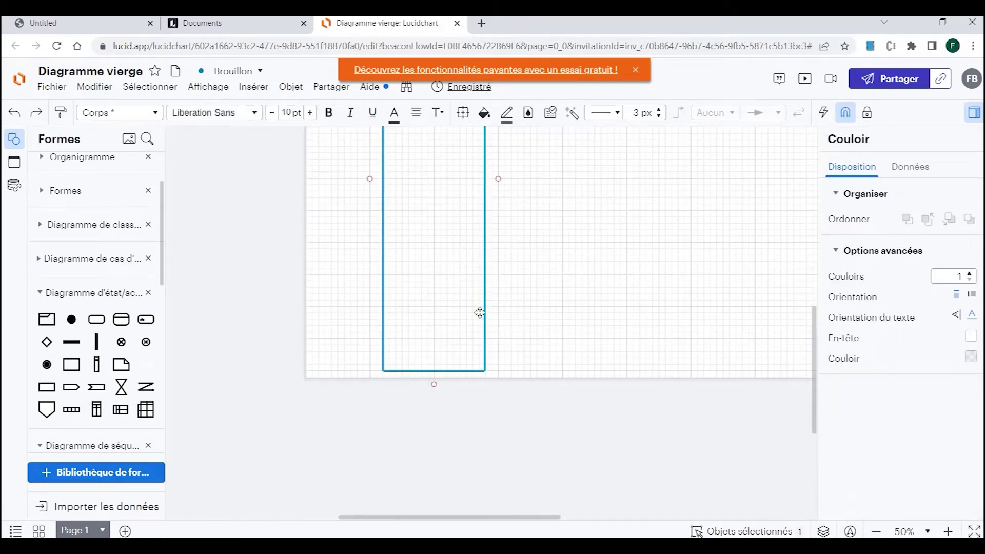
pyautogui.moveTo(485, 217); pyautogui.dragTo(536, 218)
# Add a second vertical swimlane directly beside the Client lane, name it "Admin" and widen it.
pyautogui.moveTo(96, 365); pyautogui.dragTo(587, 341)
pyautogui.doubleClick(595, 158)
pyautogui.write('Admin')
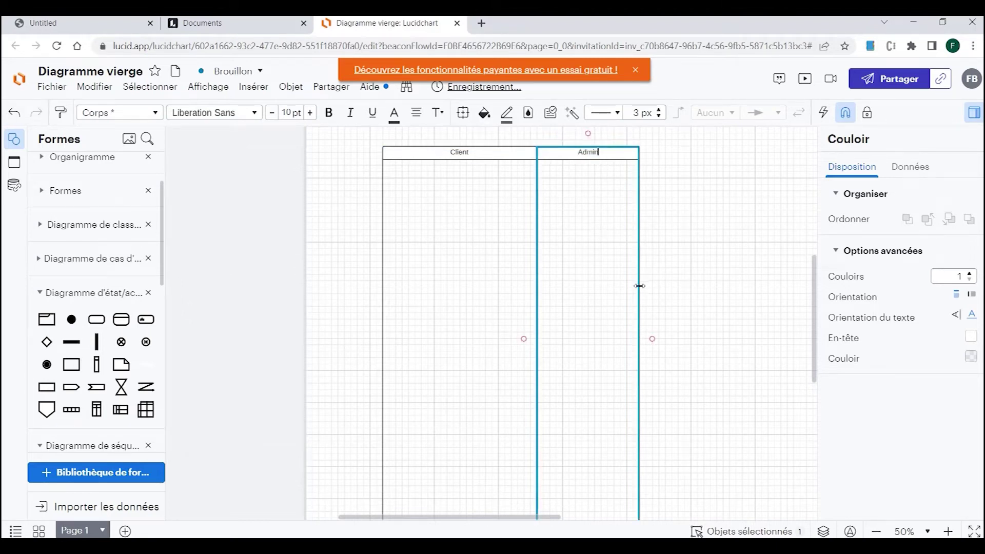
pyautogui.moveTo(639, 286); pyautogui.dragTo(684, 285)
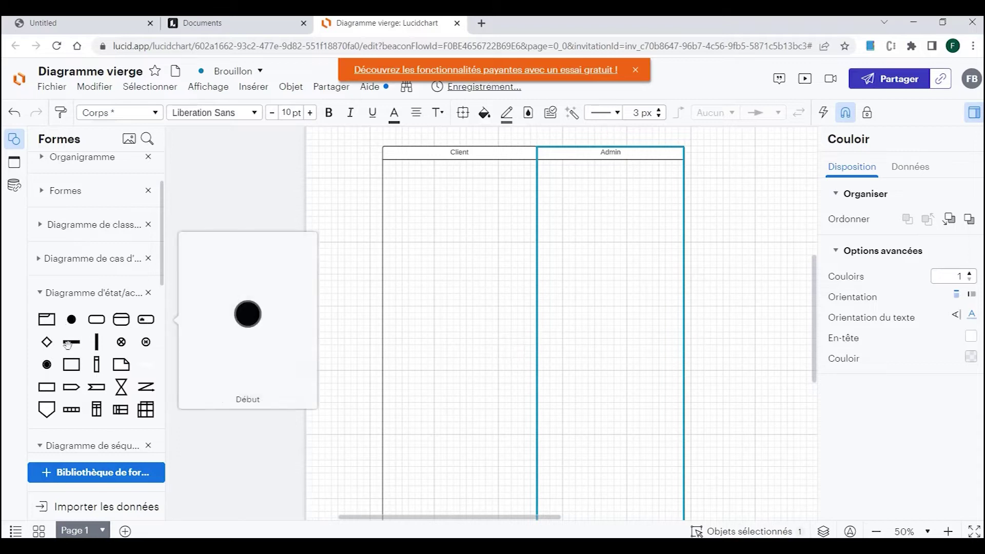
# Add a third vertical swimlane against the outer edge of the Admin lane and widen it.
pyautogui.moveTo(96, 364); pyautogui.dragTo(727, 338)
pyautogui.click(720, 340)
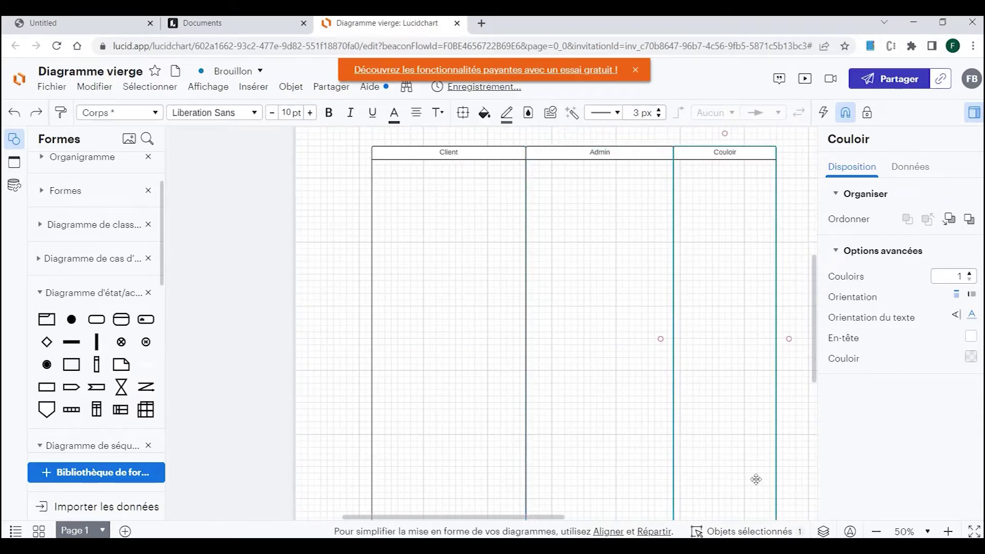
pyautogui.moveTo(563, 517); pyautogui.dragTo(590, 517)
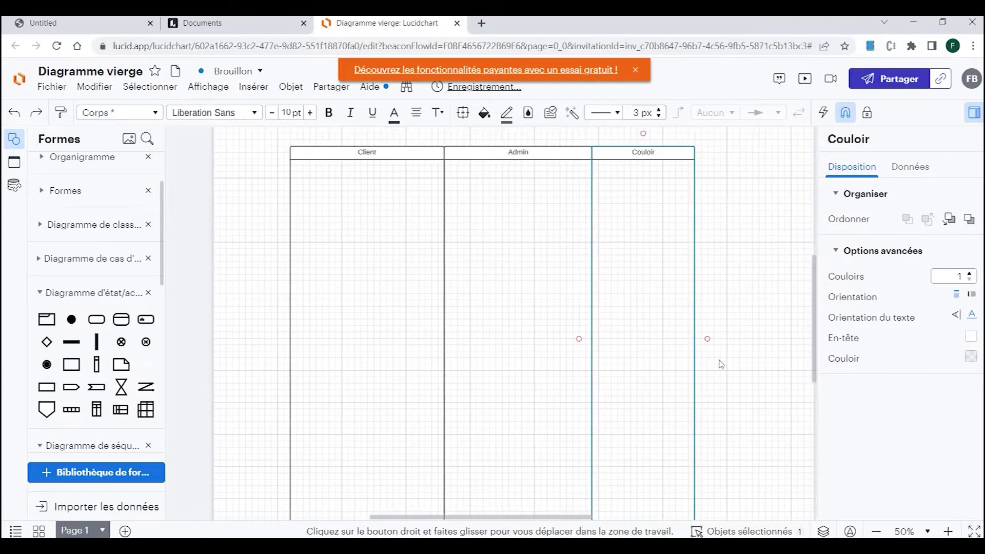
pyautogui.moveTo(708, 338); pyautogui.dragTo(763, 341)
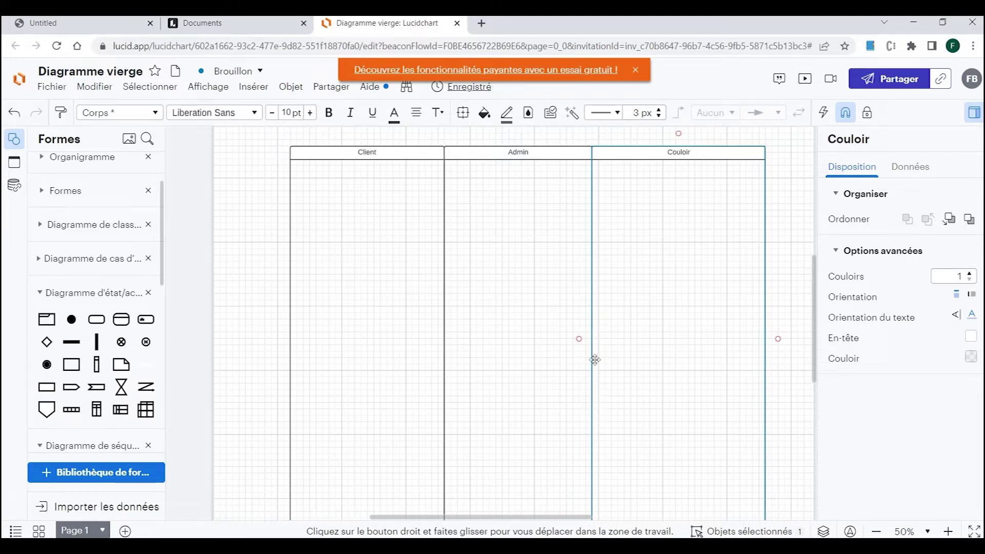
# Widen the Admin lane further by shifting its border with the third lane outward.
pyautogui.click(577, 155)
pyautogui.moveTo(593, 174); pyautogui.dragTo(624, 178)
pyautogui.click(682, 158)
# Place a start node centred under the header of the Client lane.
pyautogui.moveTo(683, 157); pyautogui.dragTo(729, 242)
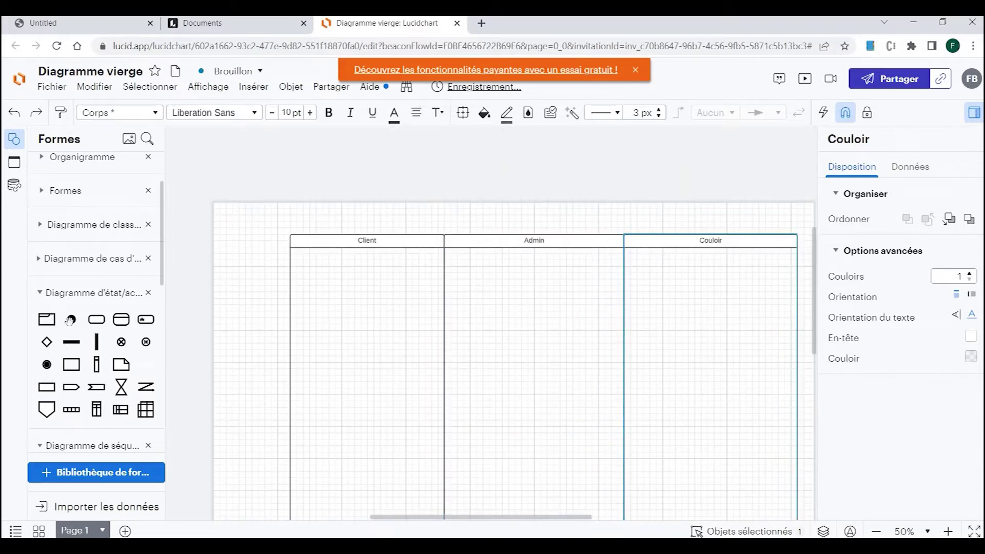
pyautogui.moveTo(72, 319); pyautogui.dragTo(367, 266)
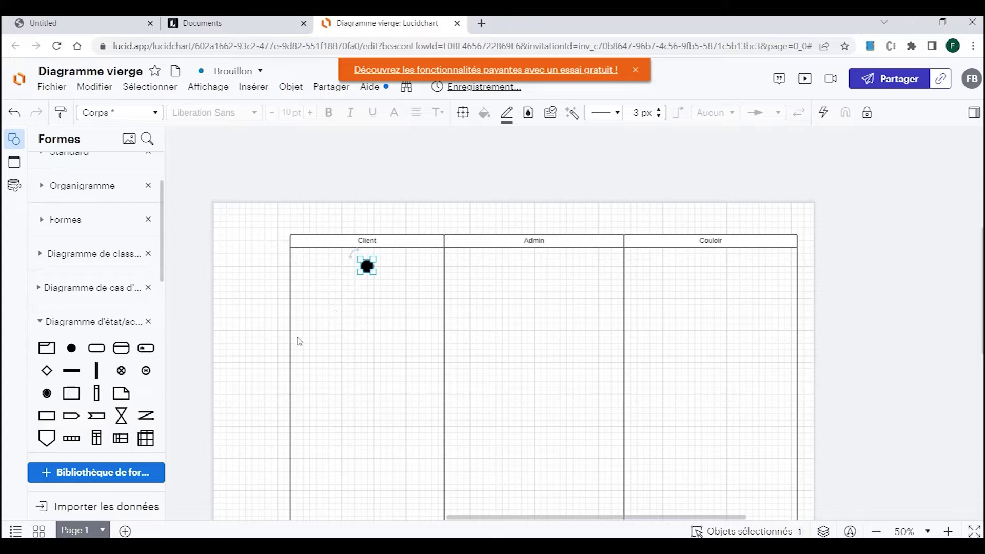
# Examine the state/activity and sequence diagram shapes in the library to find one for an activity.
pyautogui.moveTo(95, 351)
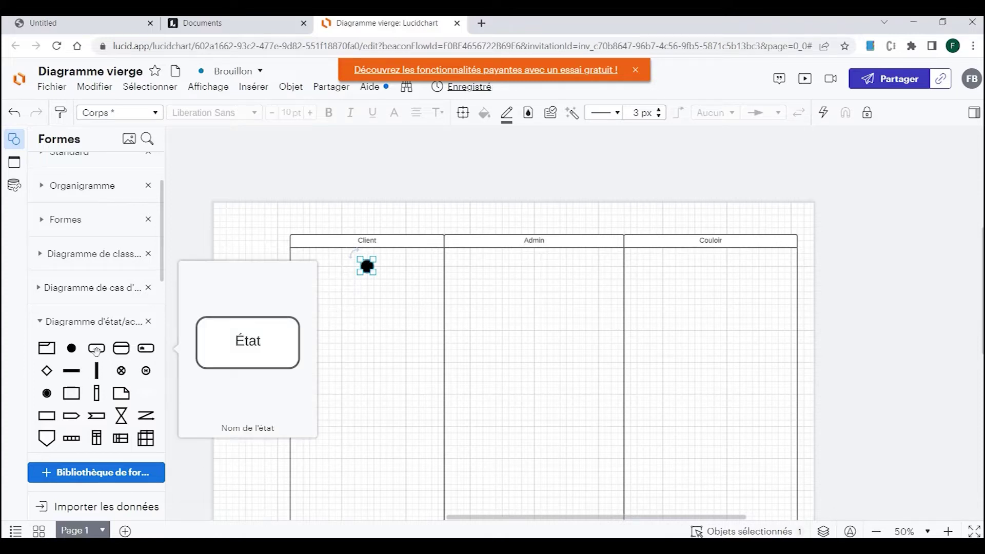
pyautogui.moveTo(48, 422)
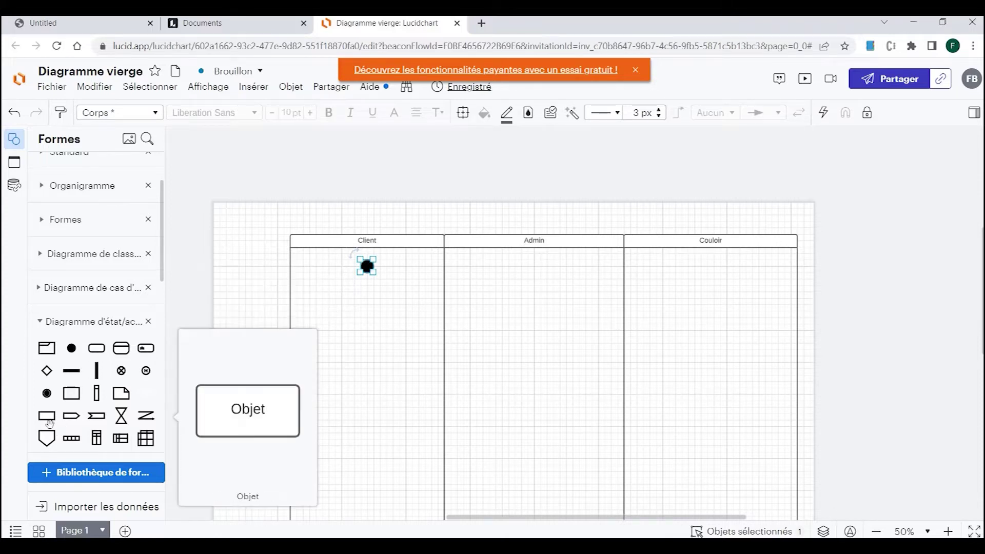
pyautogui.moveTo(76, 401)
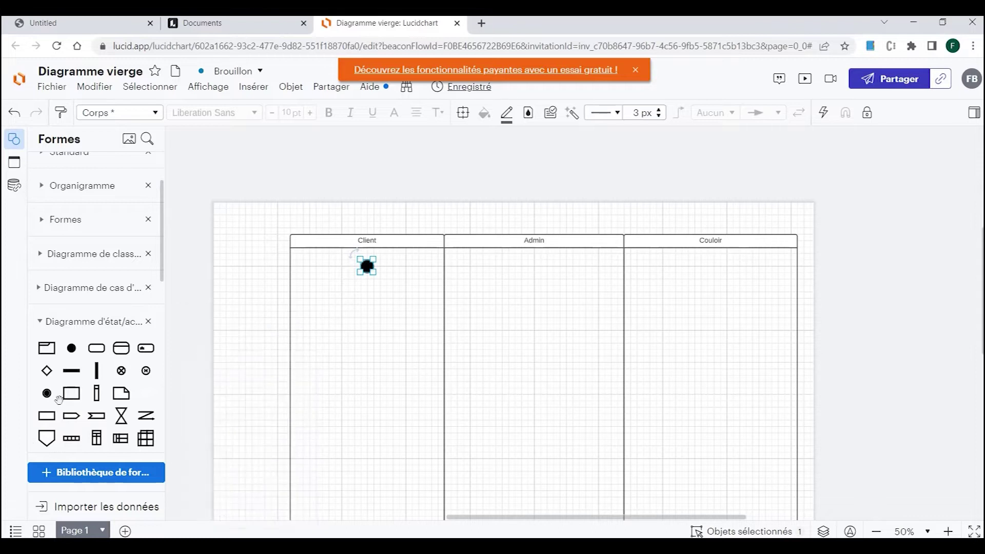
pyautogui.moveTo(152, 346)
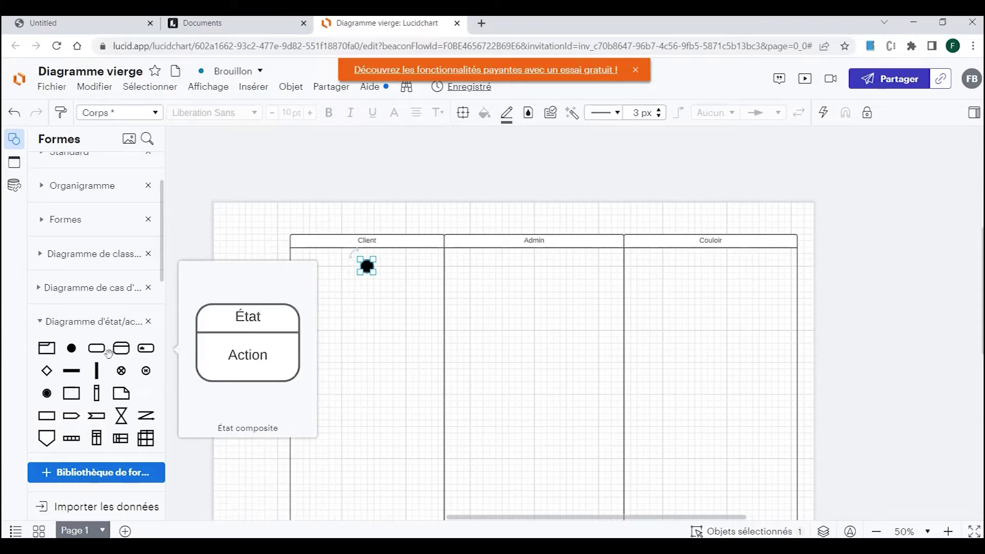
pyautogui.moveTo(46, 447)
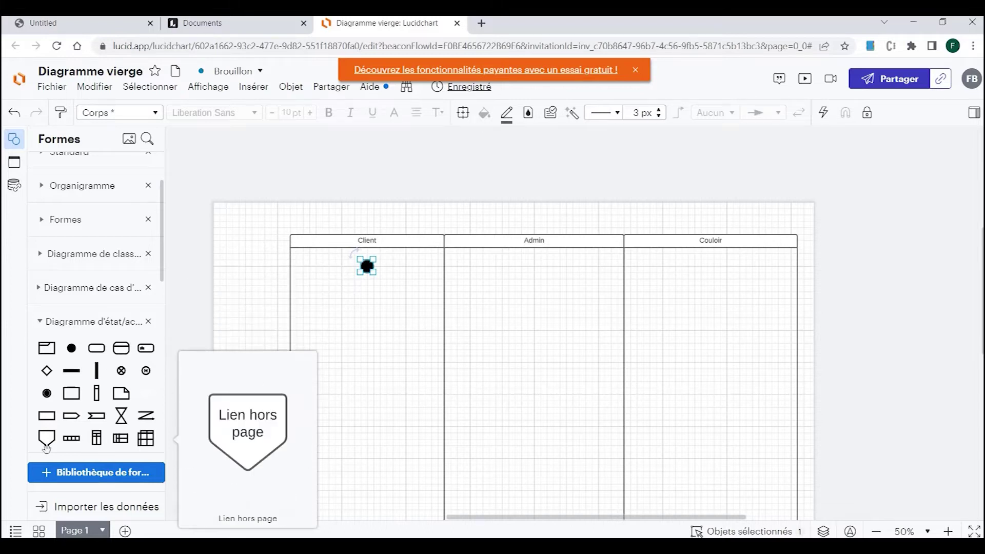
pyautogui.moveTo(113, 444)
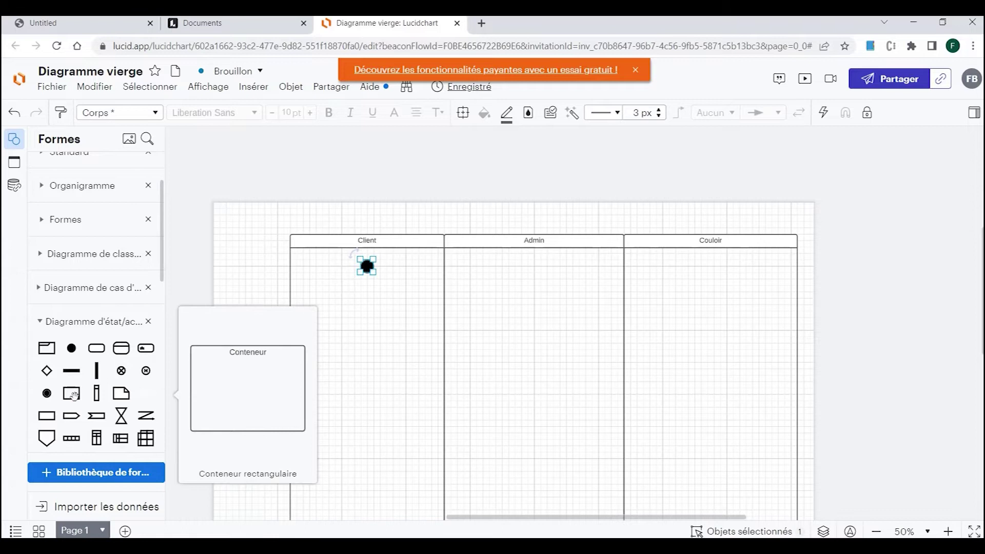
pyautogui.scroll(-2, 74, 395)
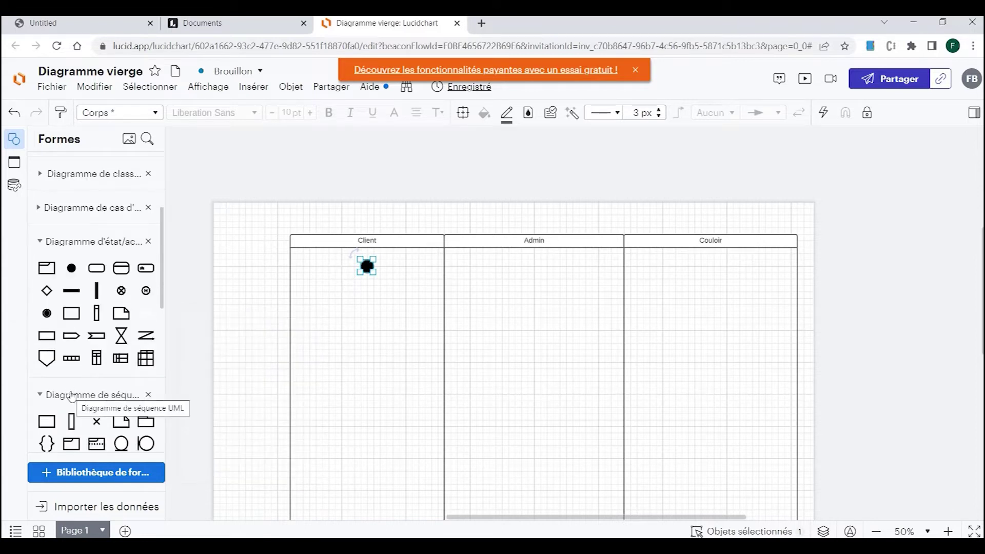
pyautogui.scroll(-3, 122, 290)
pyautogui.moveTo(127, 282)
pyautogui.scroll(-2, 128, 284)
pyautogui.scroll(-2, 130, 288)
pyautogui.scroll(2, 130, 288)
pyautogui.scroll(-1, 130, 289)
pyautogui.scroll(4, 130, 289)
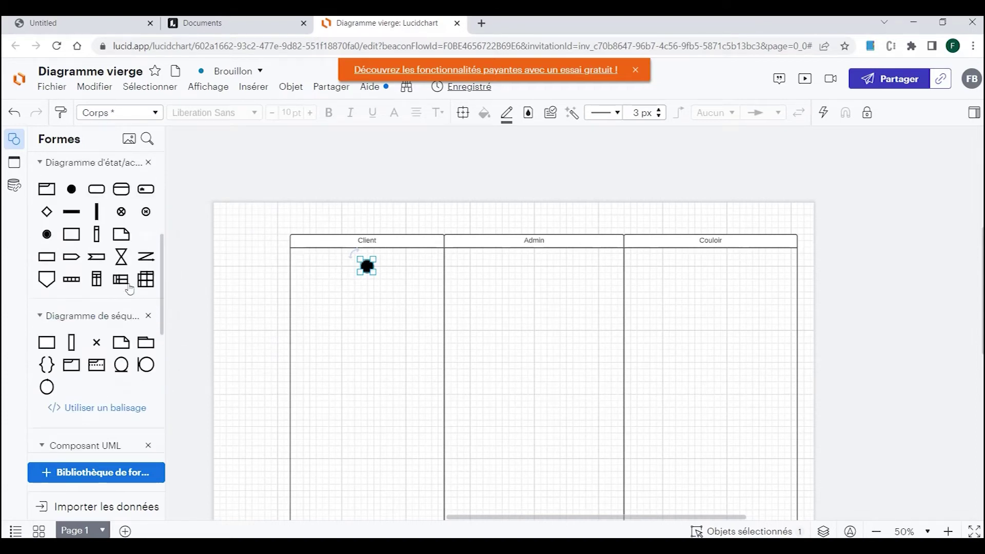
# Add a state shape labelled "Faire réclamation" below the start node in the Client lane and connect the start node to it.
pyautogui.scroll(2, 129, 289)
pyautogui.moveTo(112, 272); pyautogui.dragTo(367, 310)
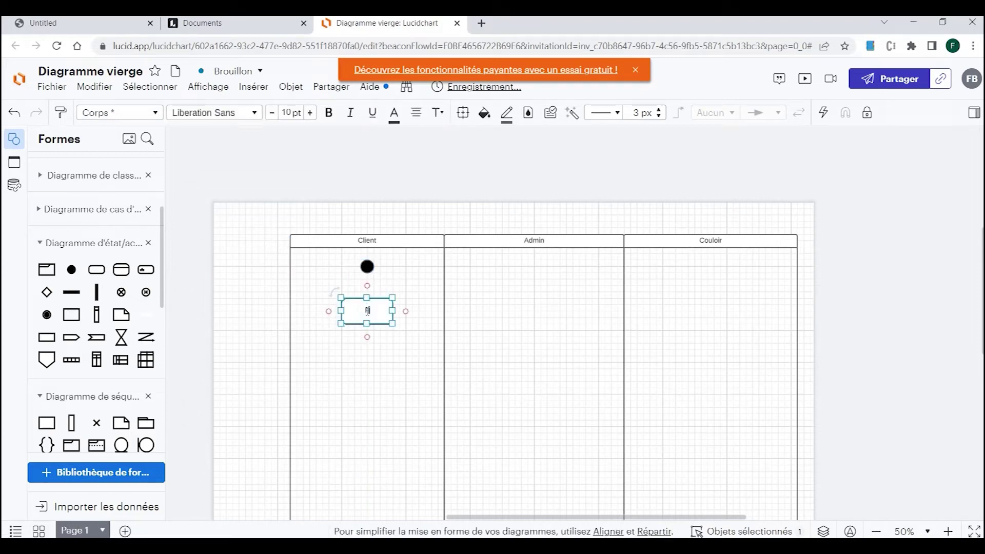
pyautogui.write('Faire réclamation')
pyautogui.click(377, 360)
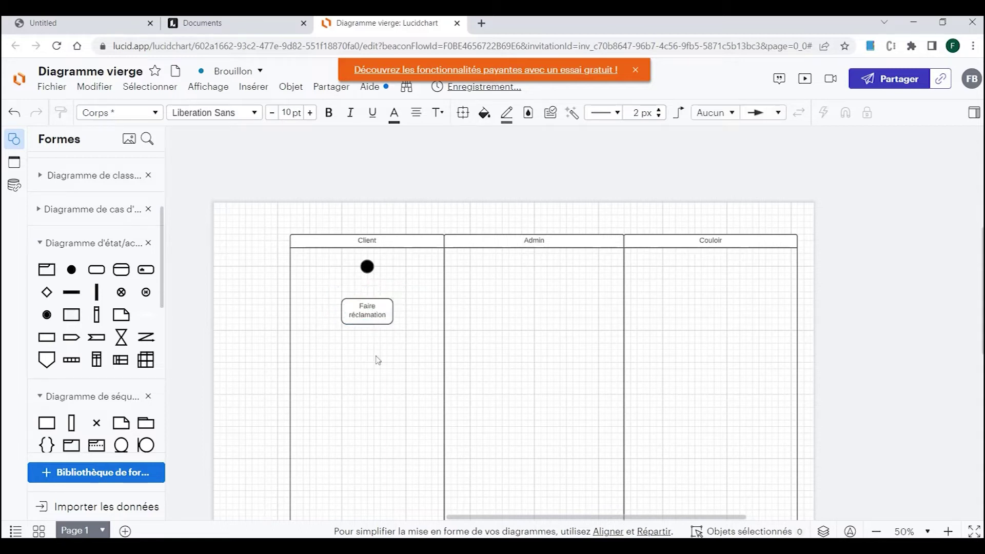
pyautogui.click(367, 267)
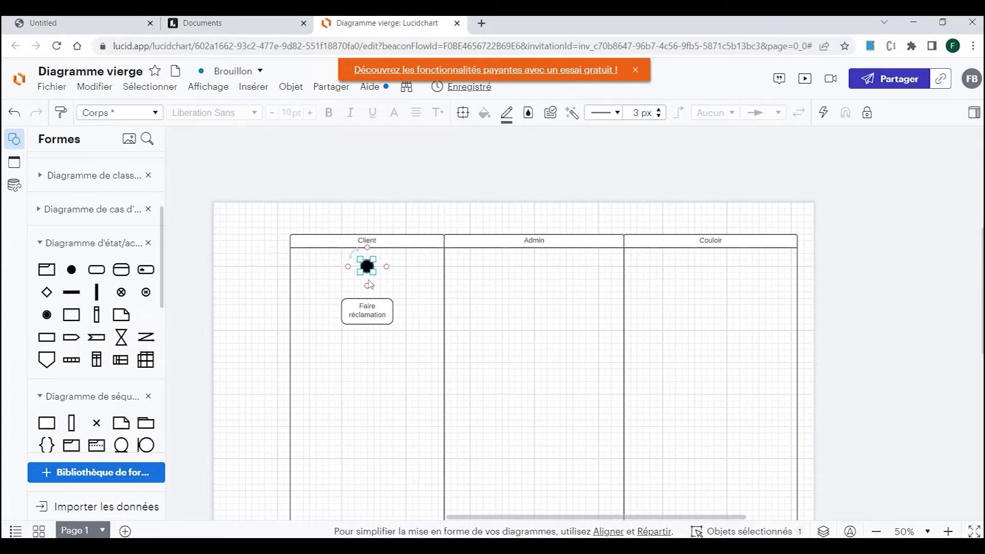
pyautogui.moveTo(368, 286); pyautogui.dragTo(368, 297)
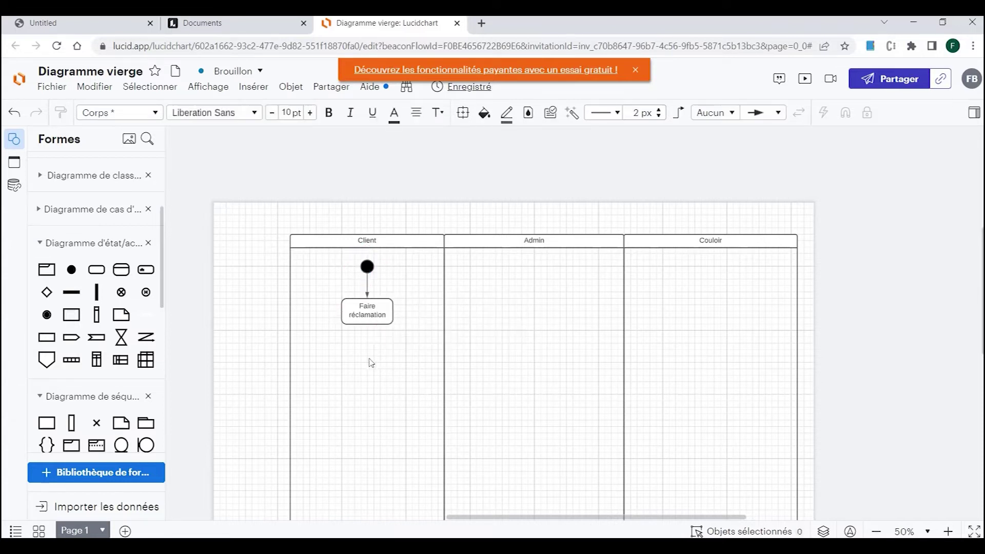
# Switch to the case study PDF in Adobe Acrobat and read how the admin handles client complaints, then return to the diagram.
pyautogui.hotkey('alt', 'Tab')
pyautogui.scroll(-3, 422, 374)
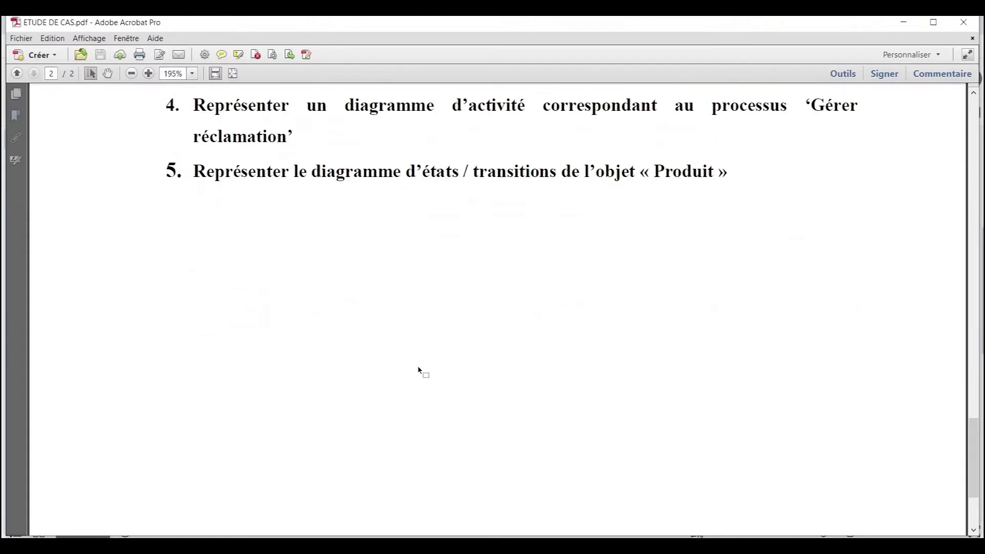
pyautogui.scroll(10, 416, 363)
pyautogui.scroll(5, 417, 367)
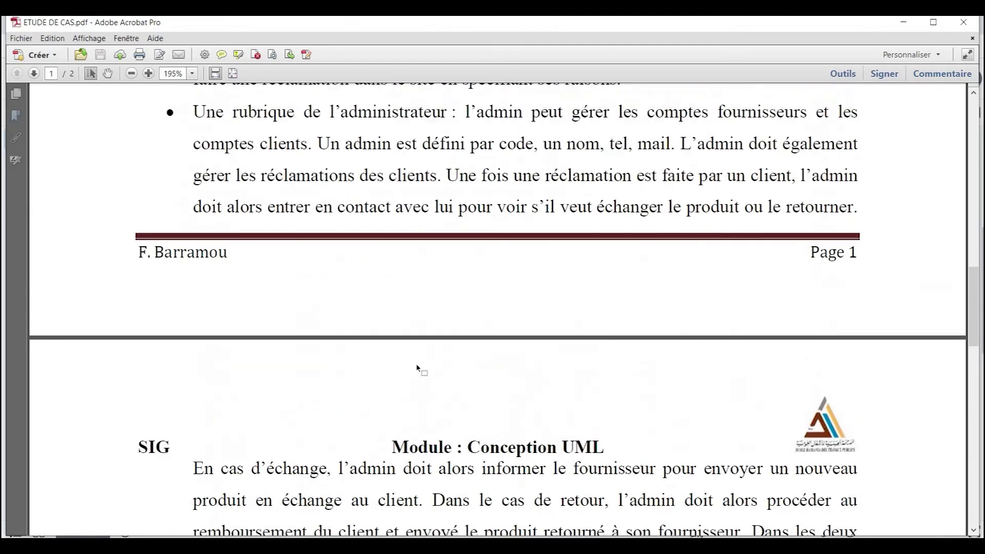
pyautogui.scroll(-2, 456, 344)
pyautogui.click(904, 22)
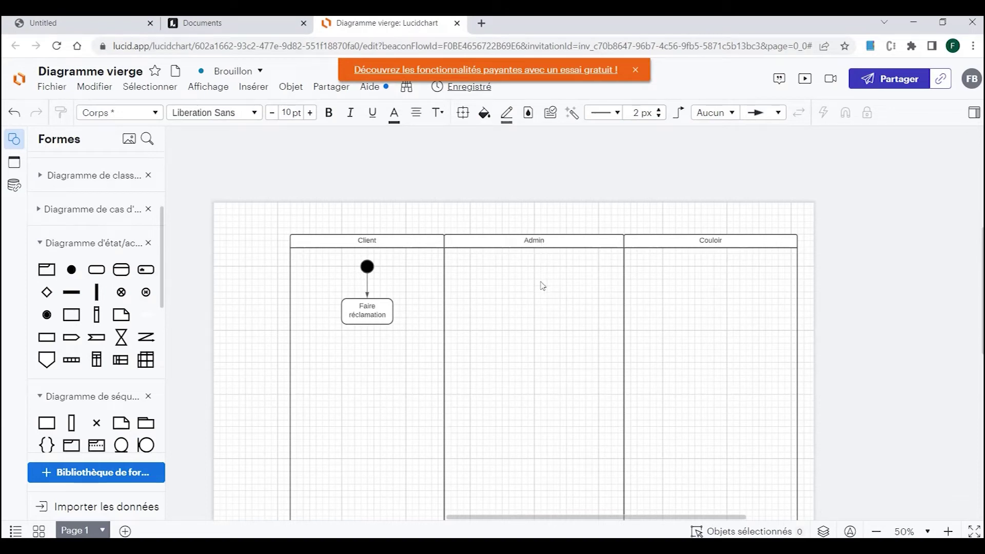
# Add a state shape labelled "contacter client" in the Admin lane and connect "Faire réclamation" to it with an arrow.
pyautogui.moveTo(96, 269); pyautogui.dragTo(525, 311)
pyautogui.click(526, 311)
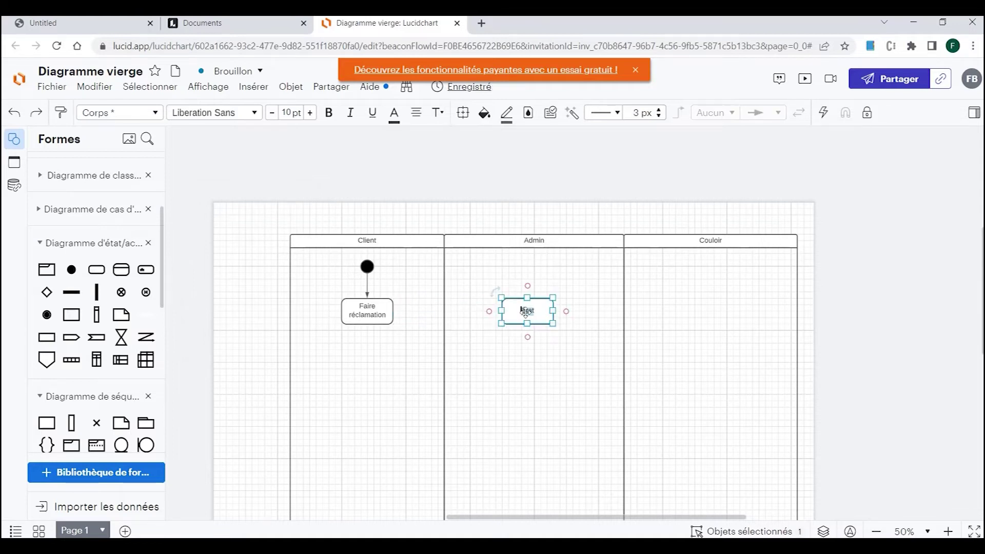
pyautogui.write('Trai')
pyautogui.write(' client')
pyautogui.click(484, 395)
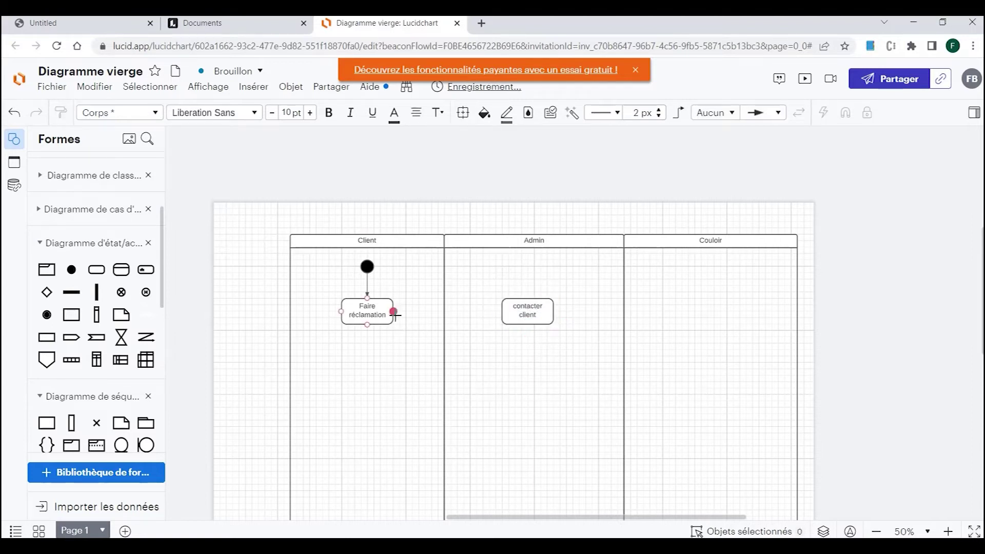
pyautogui.moveTo(406, 312); pyautogui.dragTo(503, 312)
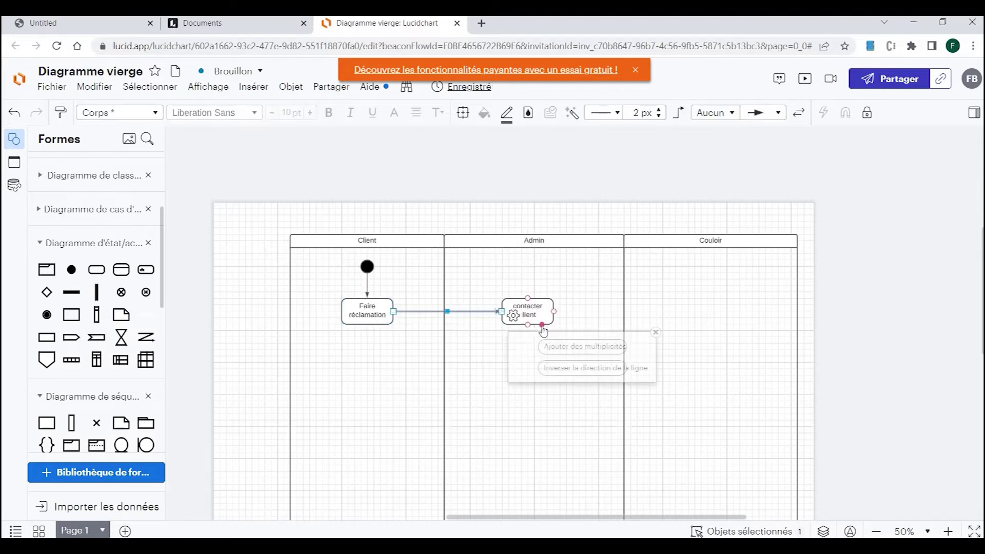
# Add a decision node below "contacter client" in the Admin lane, connect the two with an arrow, and align "contacter client" above it.
pyautogui.click(527, 428)
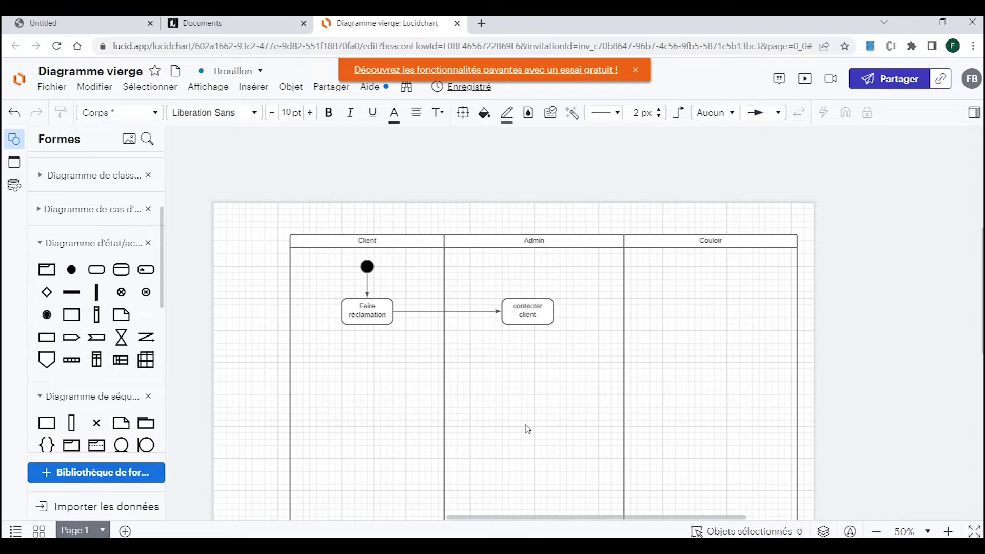
pyautogui.scroll(-3, 528, 429)
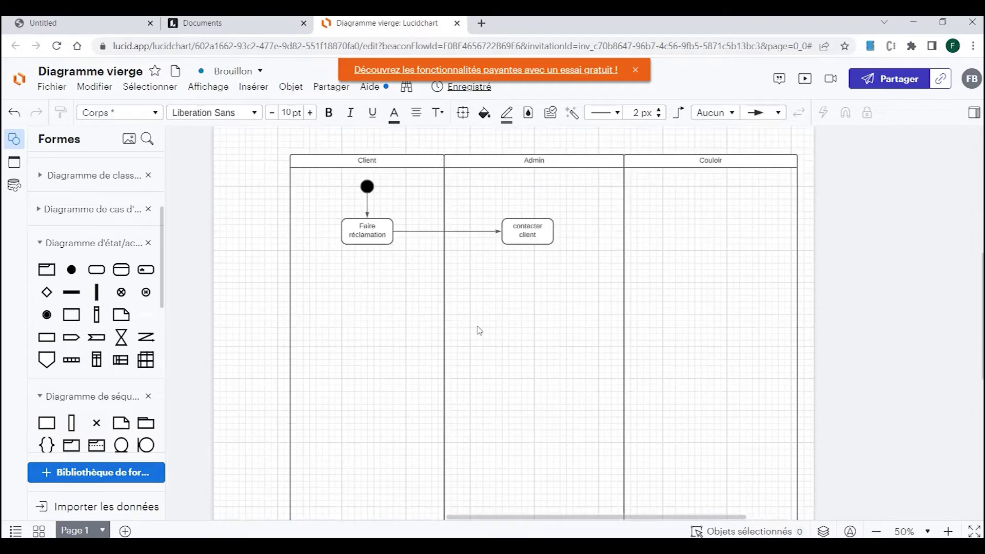
pyautogui.moveTo(47, 292); pyautogui.dragTo(529, 279)
pyautogui.click(531, 275)
pyautogui.moveTo(527, 230); pyautogui.dragTo(534, 231)
pyautogui.click(551, 298)
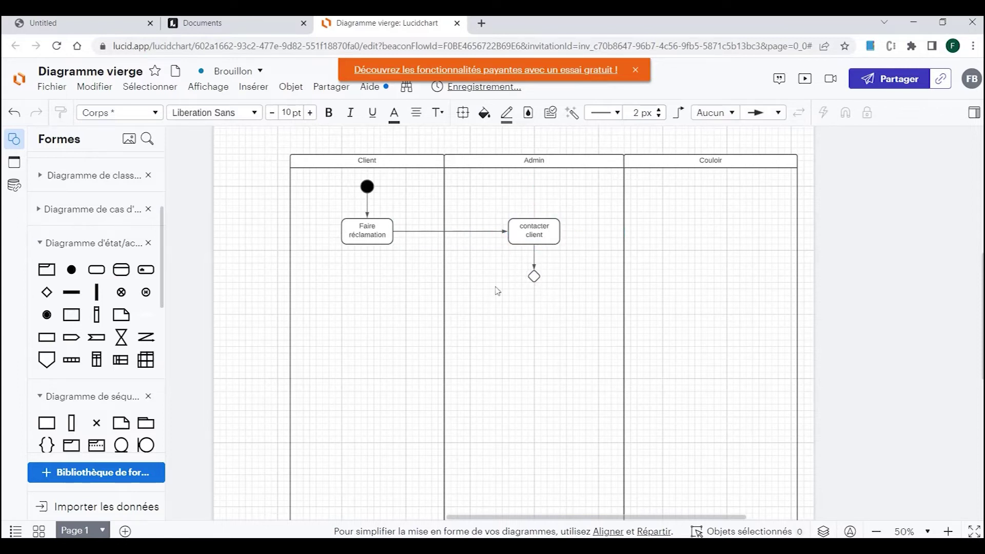
# Add two state shapes side by side below the decision node in the Admin lane, labelled "Echange" and "Retour".
pyautogui.moveTo(96, 269); pyautogui.dragTo(483, 322)
pyautogui.moveTo(96, 267); pyautogui.dragTo(589, 321)
pyautogui.doubleClick(483, 319)
pyautogui.write('Echange')
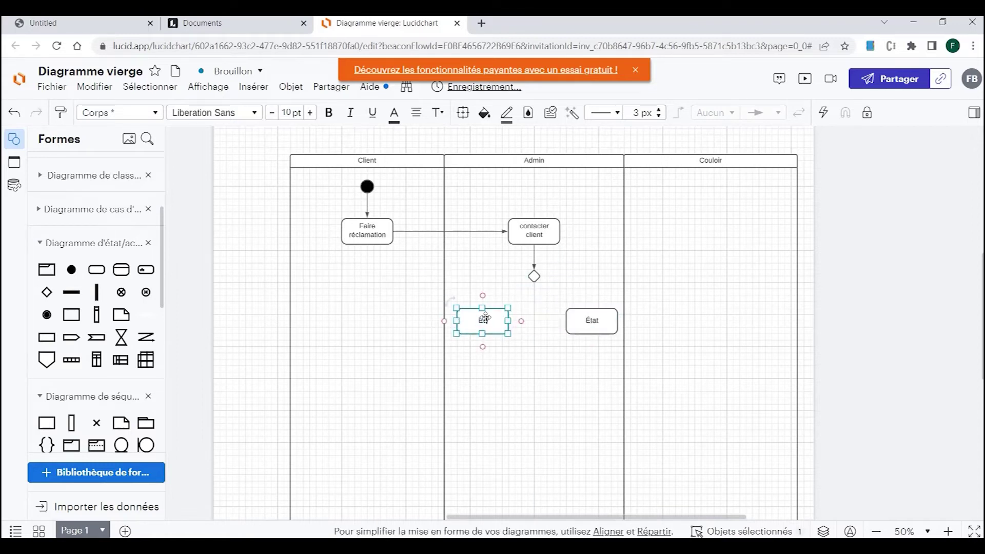
pyautogui.doubleClick(589, 321)
pyautogui.press('BackSpace')
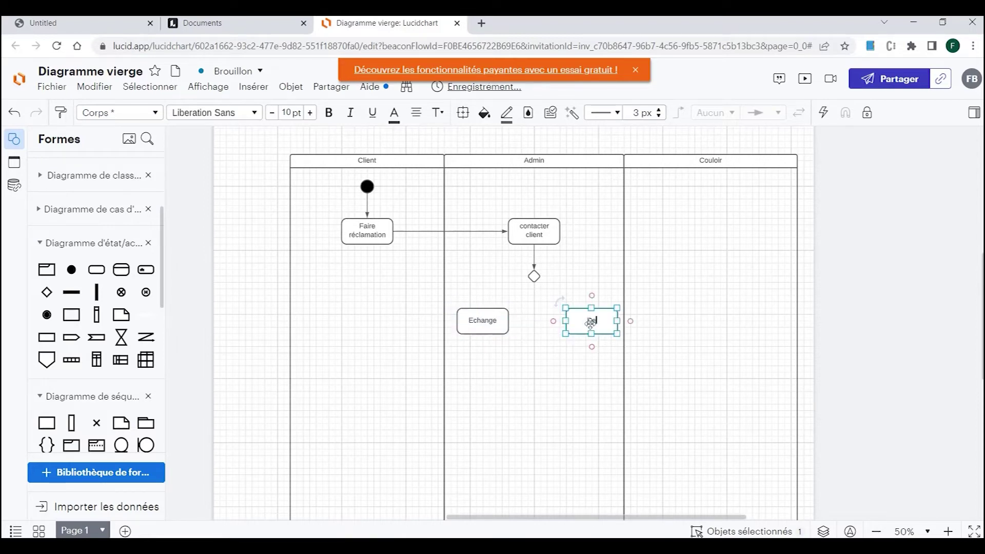
# Connect the decision node's left corner to "Echange" and its right corner to "Retour" with arrows.
pyautogui.moveTo(533, 277)
pyautogui.mouseDown()
pyautogui.moveTo(500, 278)
pyautogui.moveTo(483, 308)
pyautogui.mouseUp()
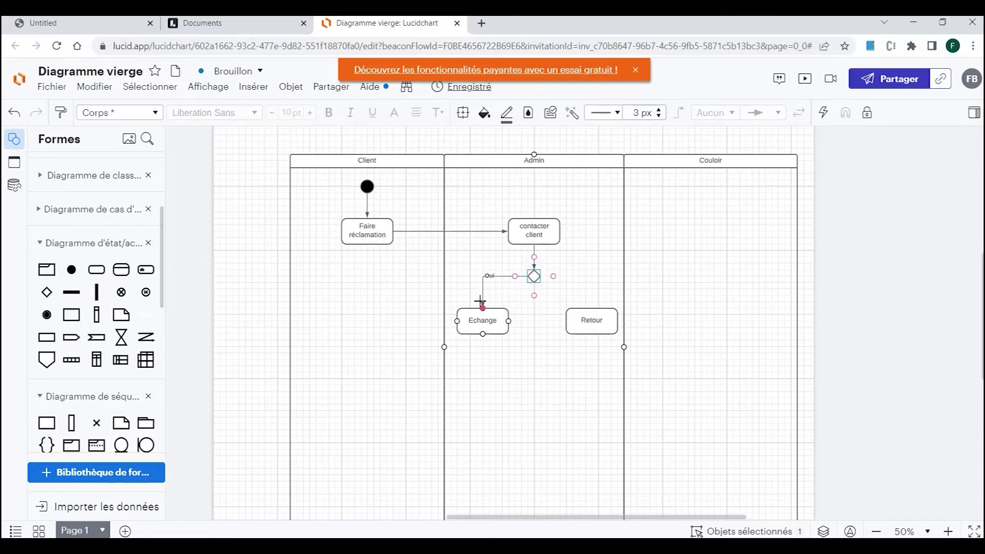
pyautogui.click(534, 277)
pyautogui.moveTo(553, 276); pyautogui.dragTo(591, 308)
pyautogui.click(549, 380)
# Switch to the case study PDF in Adobe Acrobat and read what the admin does for an exchange, then return to the diagram.
pyautogui.hotkey('alt', 'Tab')
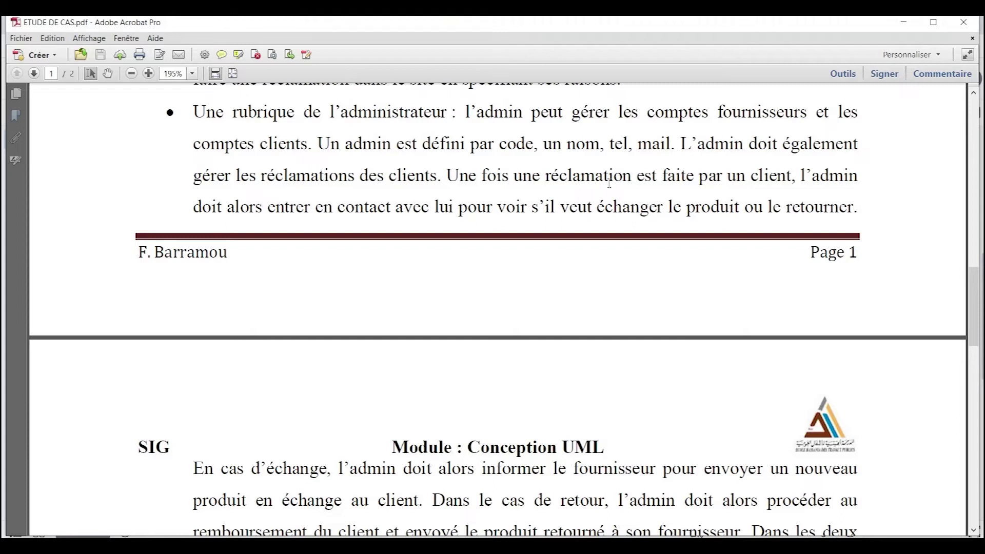
pyautogui.scroll(-1, 768, 237)
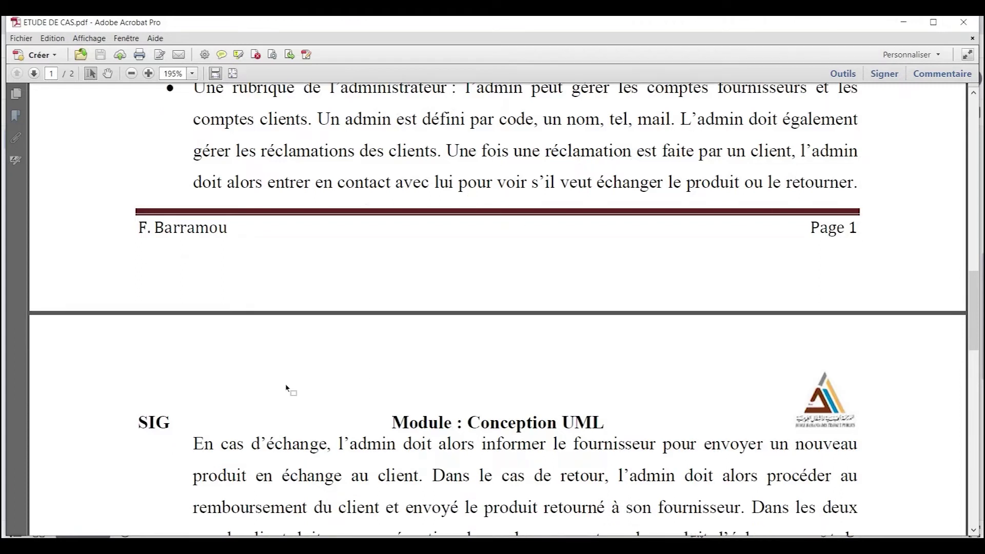
pyautogui.moveTo(589, 444); pyautogui.dragTo(635, 449)
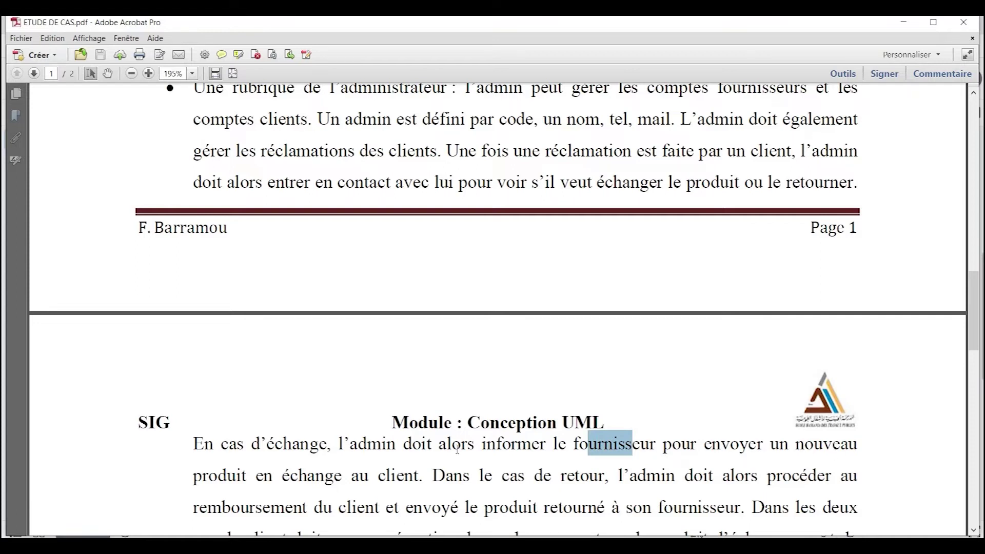
pyautogui.click(903, 22)
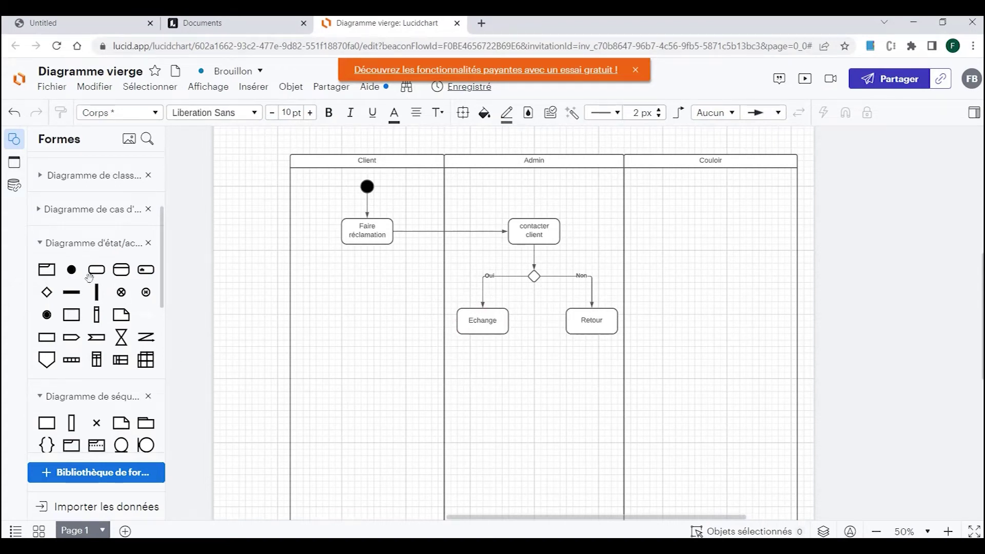
# Add a state shape labelled "Informer Fournisseur" below "Echange" in the Admin lane.
pyautogui.moveTo(96, 269); pyautogui.dragTo(489, 378)
pyautogui.doubleClick(479, 378)
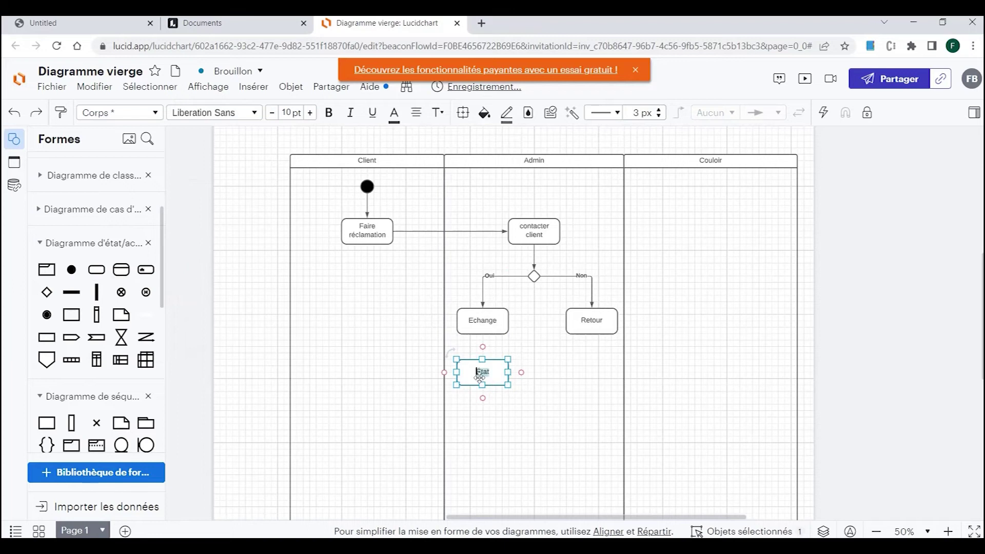
pyautogui.press('BackSpace')
pyautogui.write('nnform')
pyautogui.write('er client')
pyautogui.write('seur')
pyautogui.press('Escape')
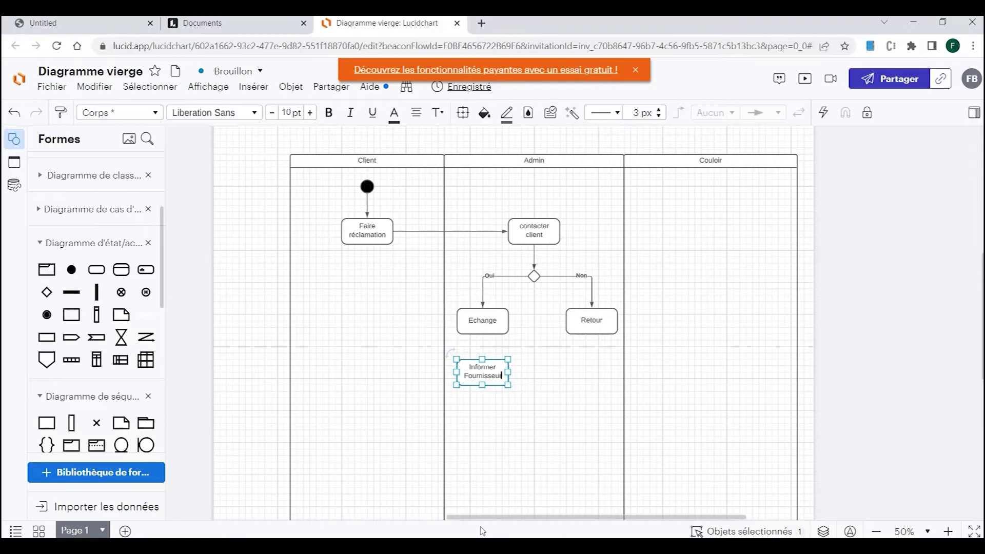
pyautogui.press('Escape')
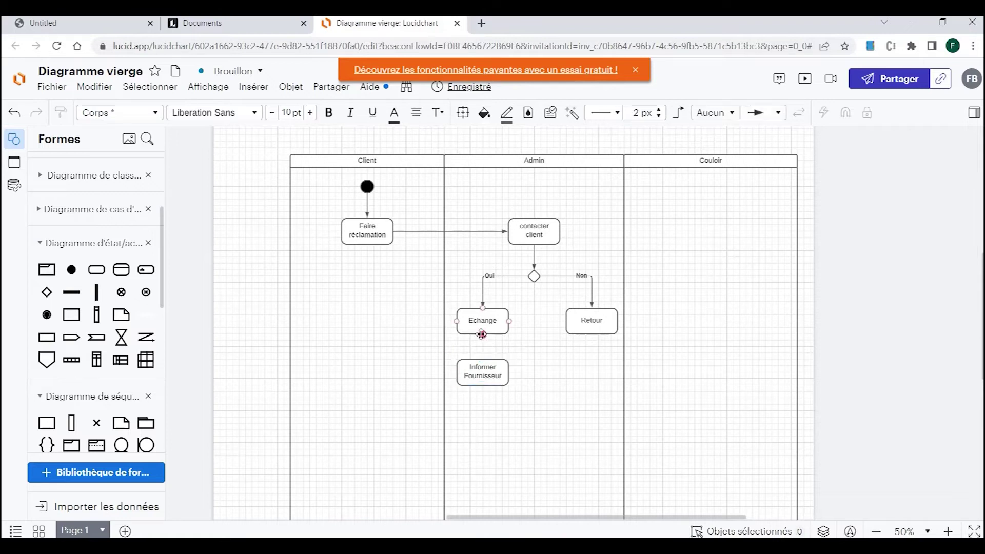